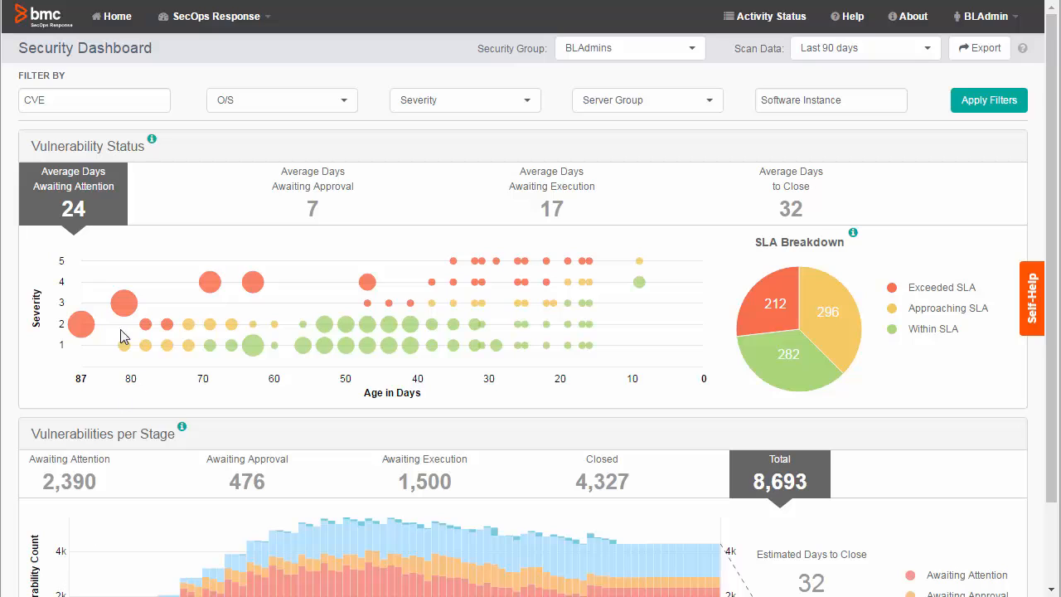
# Filter the Security Dashboard to Linux vulnerabilities of Severity 4 and Severity 5.
pyautogui.moveTo(122, 319)
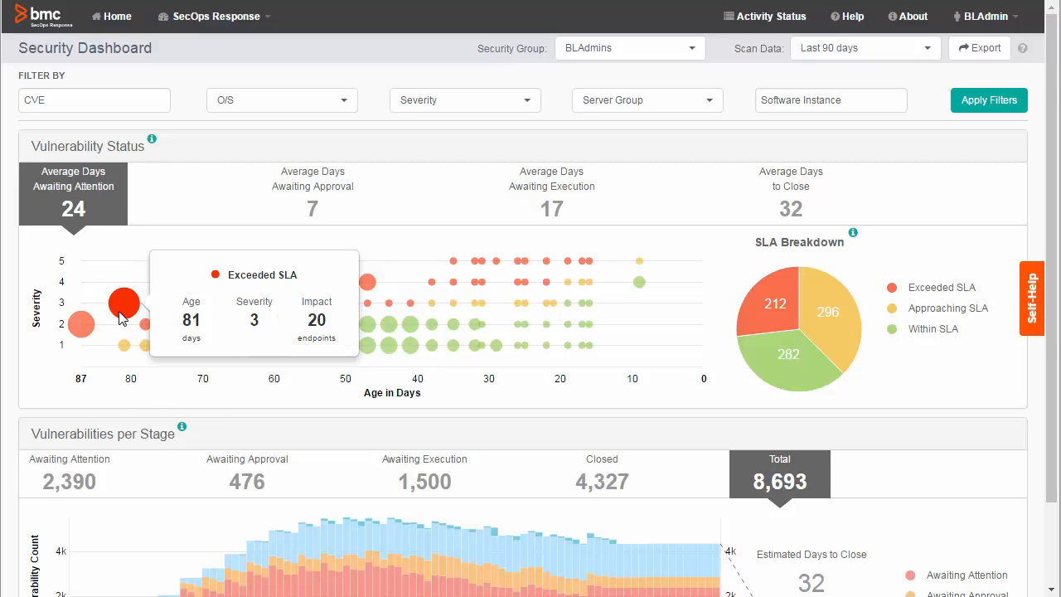
pyautogui.moveTo(434, 289)
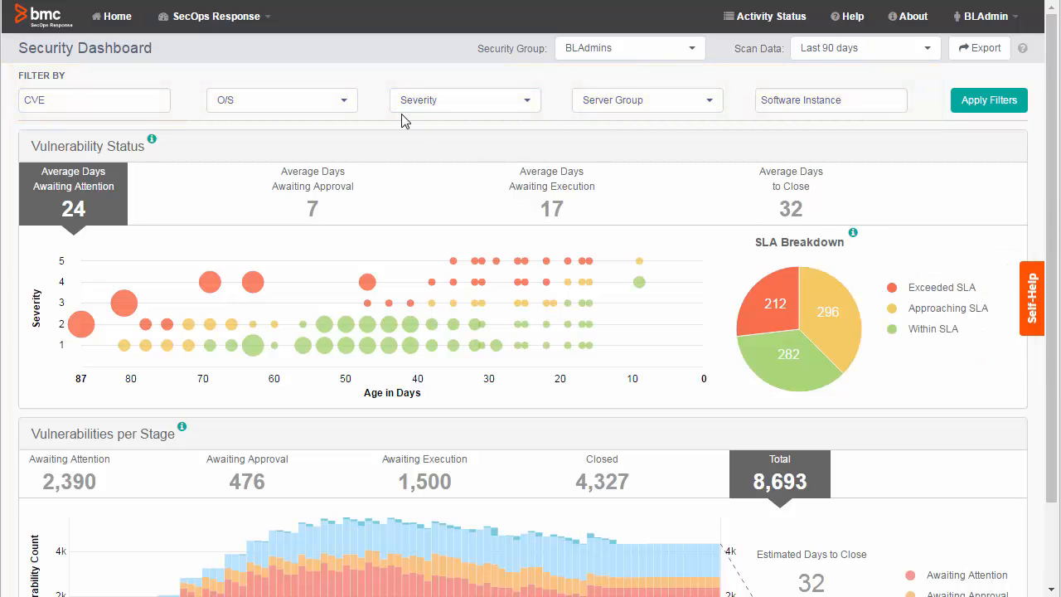
pyautogui.click(346, 106)
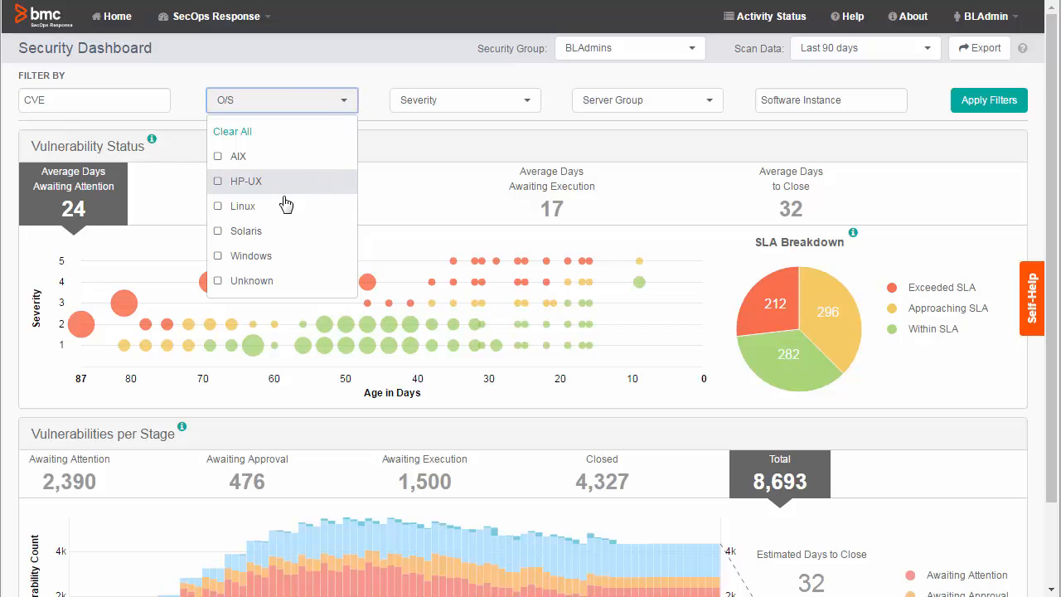
pyautogui.click(221, 207)
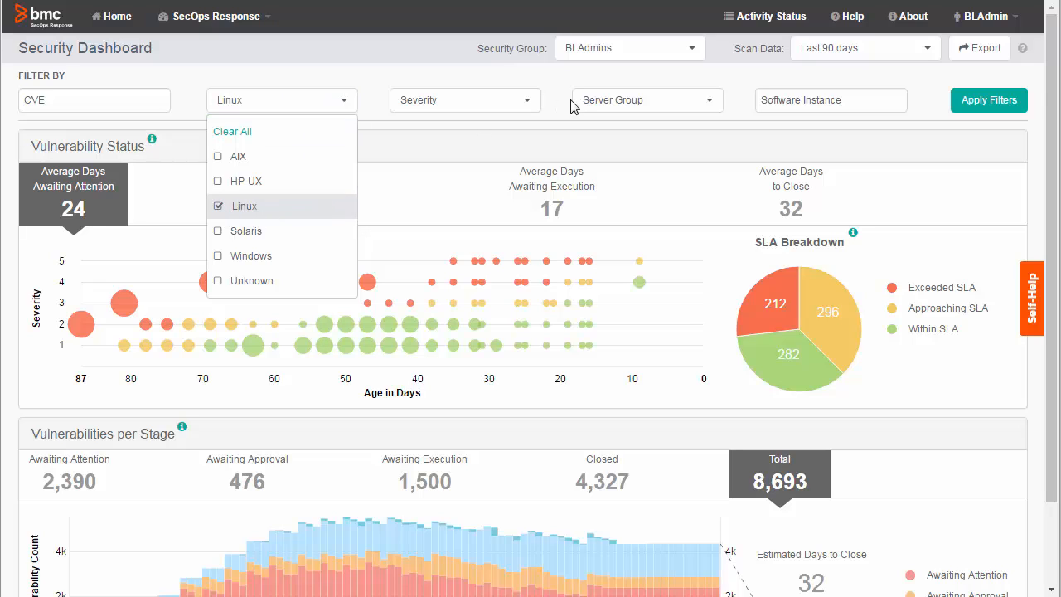
pyautogui.click(530, 103)
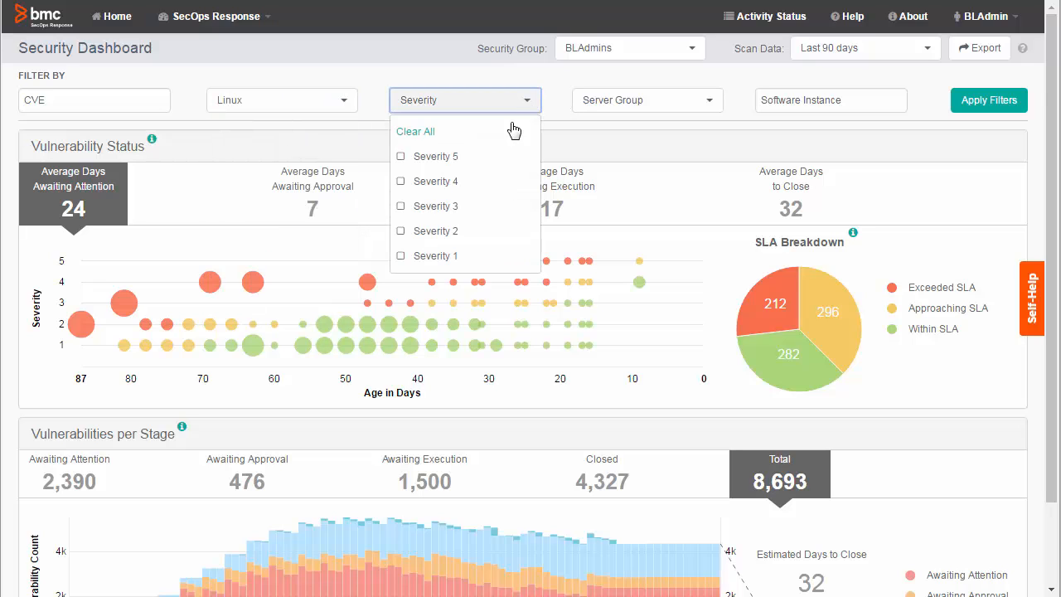
pyautogui.click(401, 182)
pyautogui.click(403, 159)
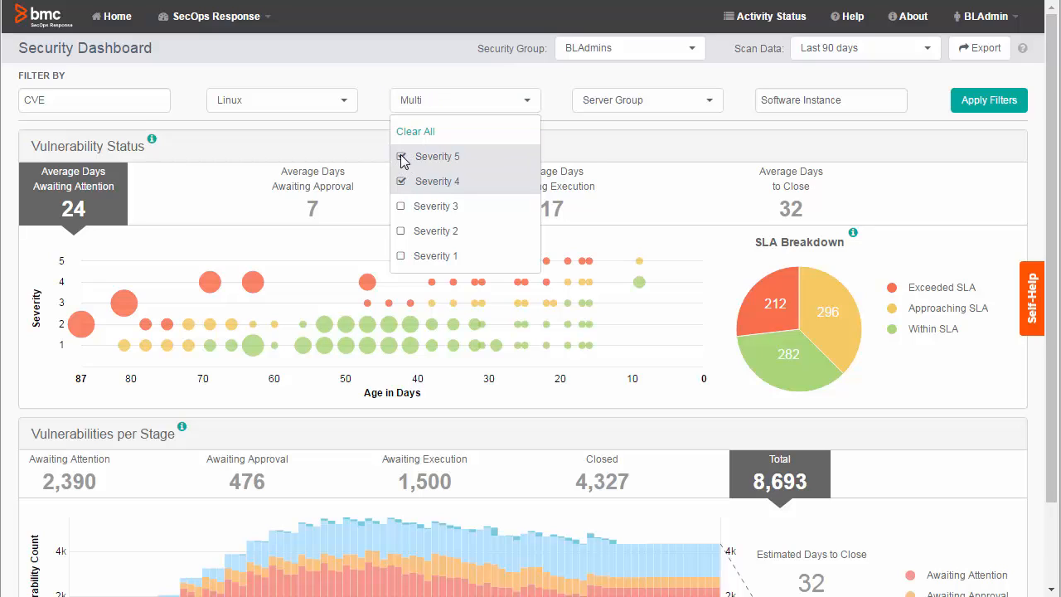
pyautogui.click(1006, 106)
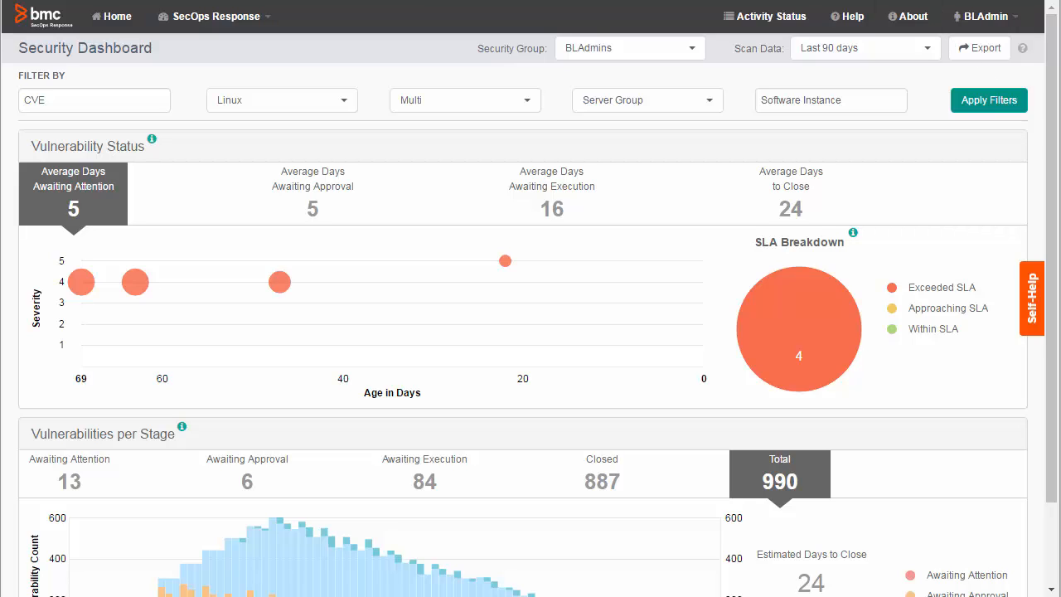
# Open the Operator Dashboard and review its severity filter and the list of actionable vulnerabilities.
pyautogui.click(181, 25)
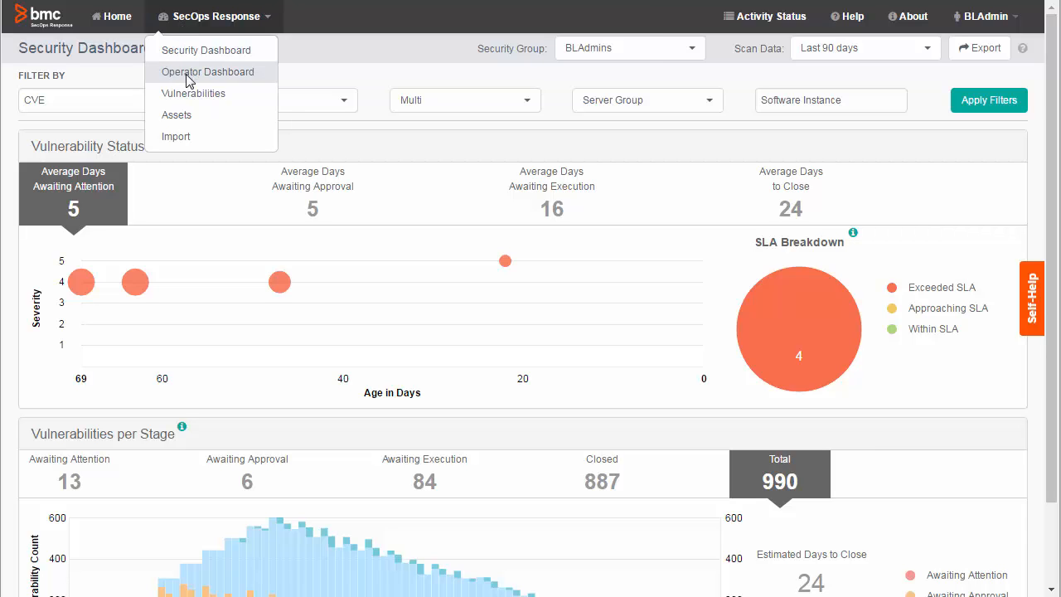
pyautogui.click(189, 73)
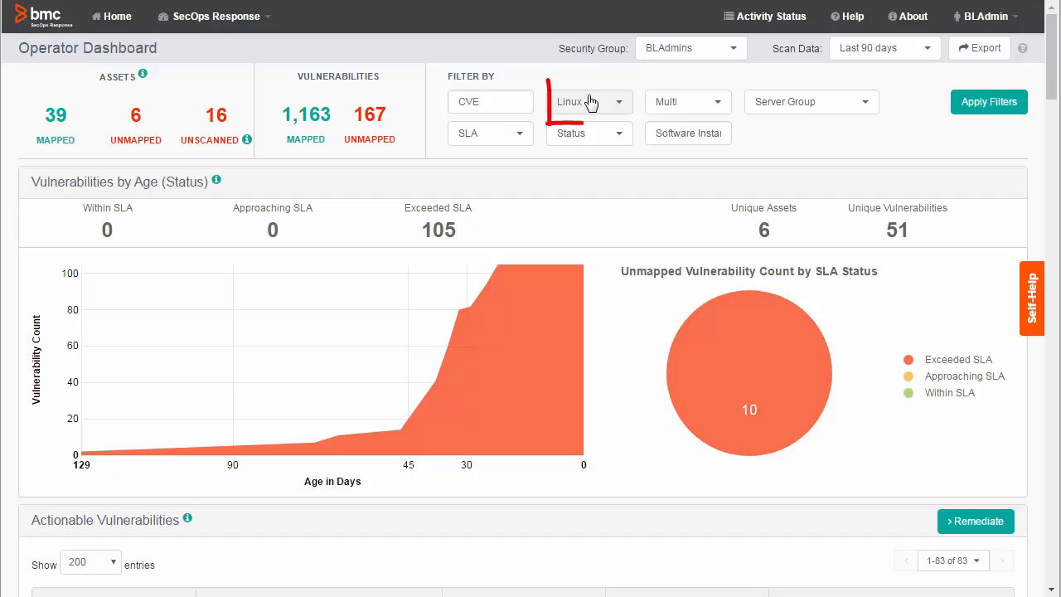
pyautogui.click(717, 105)
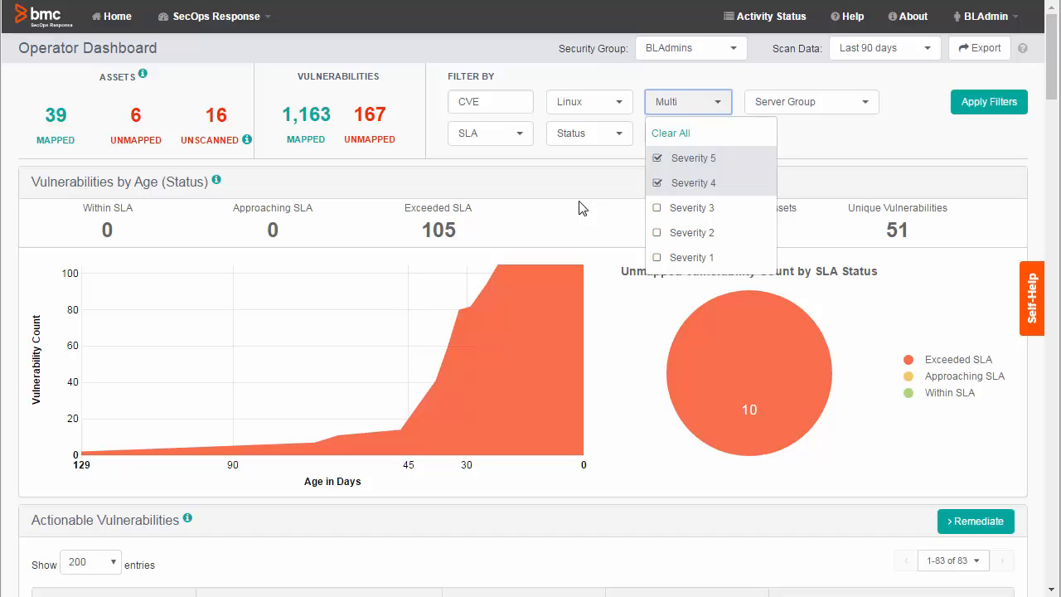
pyautogui.moveTo(1052, 75); pyautogui.dragTo(1054, 136)
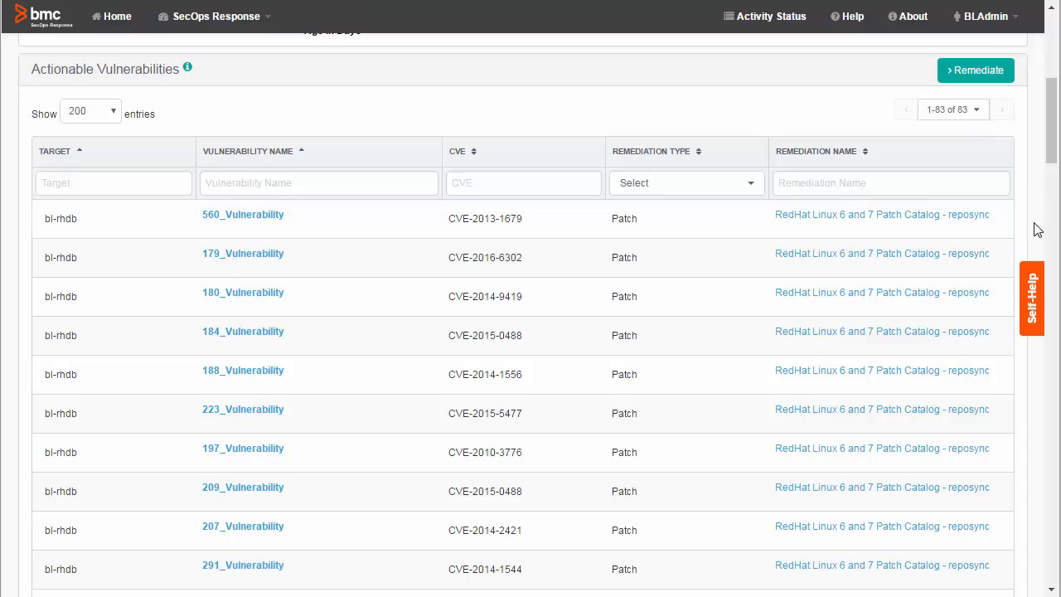
# Filter the Operator Dashboard to Approaching SLA and Exceeded SLA vulnerabilities with the status Awaiting Attention.
pyautogui.click(520, 134)
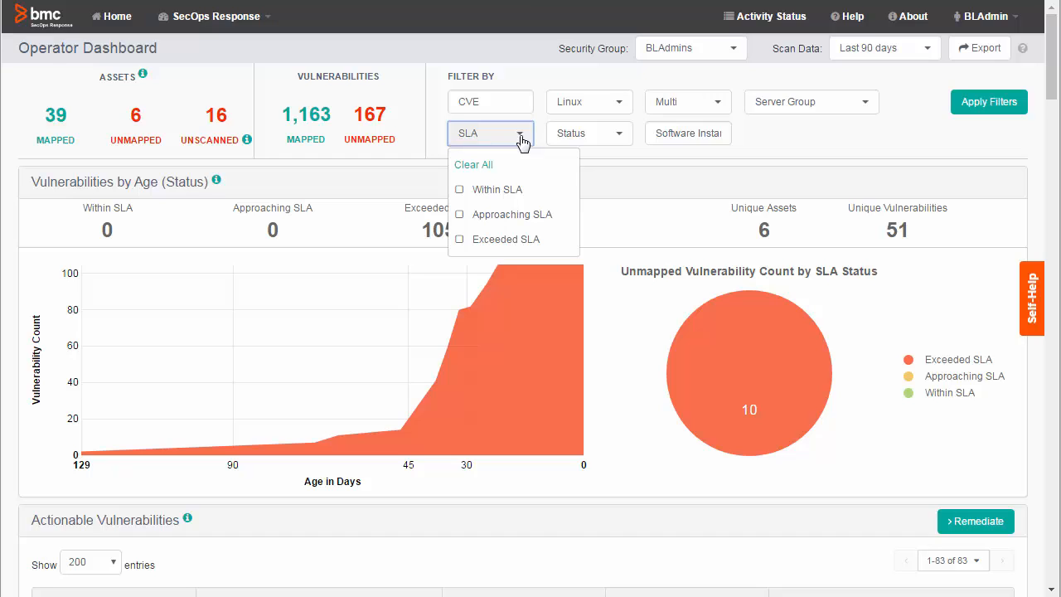
pyautogui.click(461, 213)
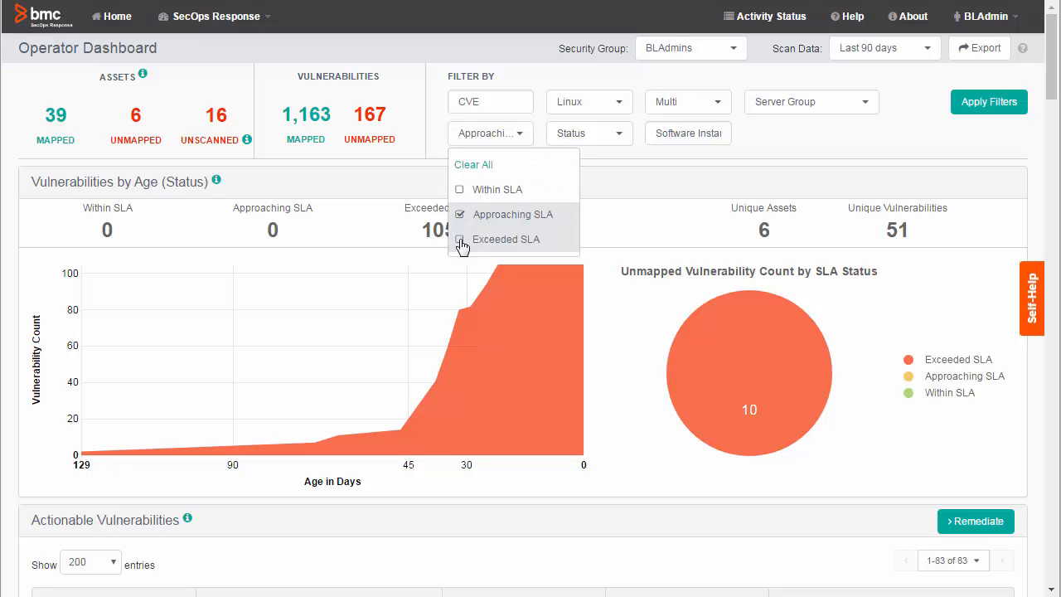
pyautogui.click(460, 240)
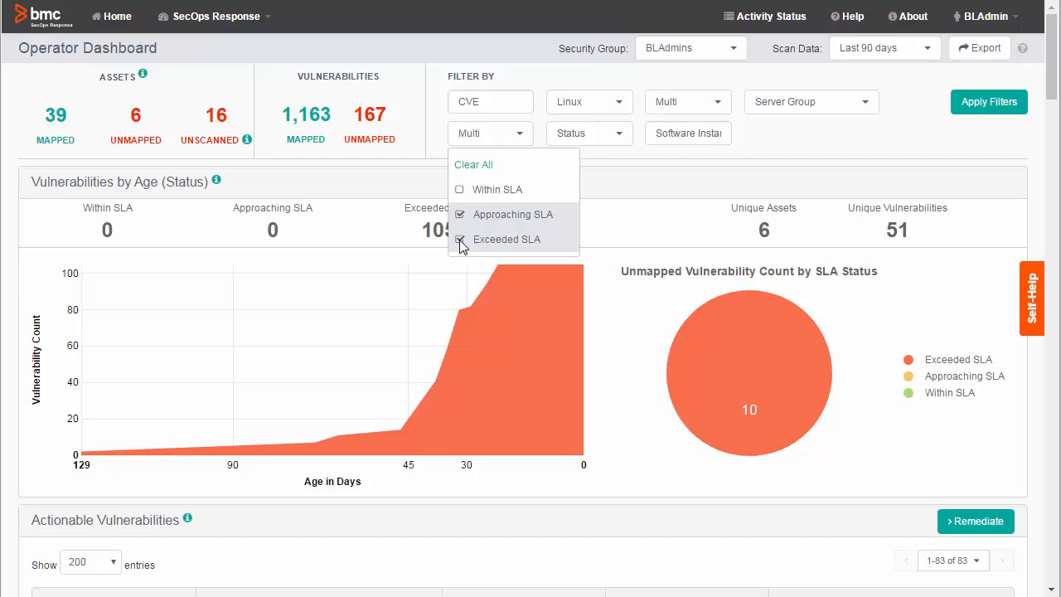
pyautogui.click(622, 136)
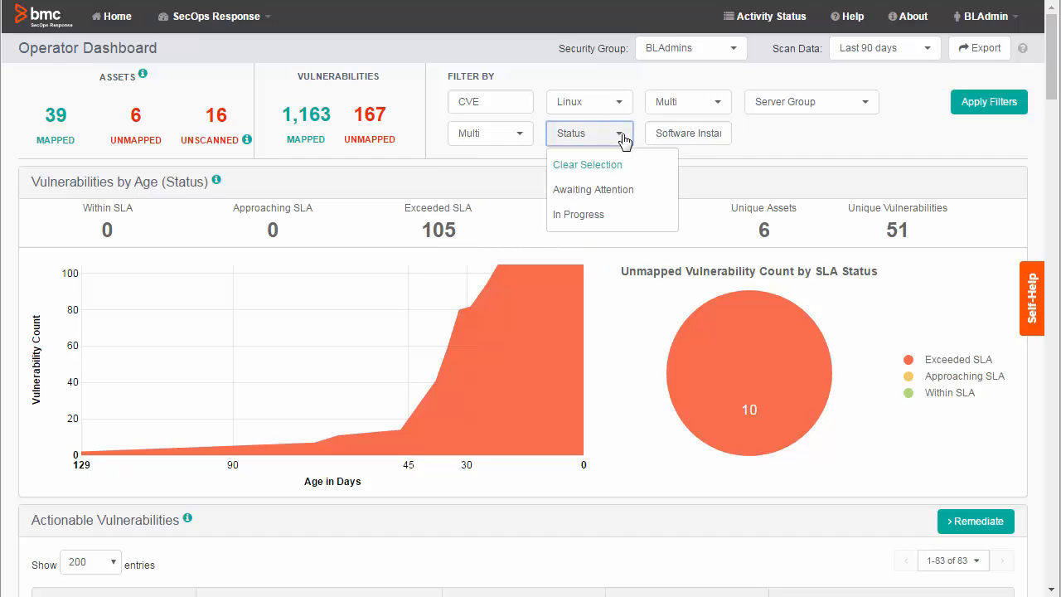
pyautogui.click(602, 192)
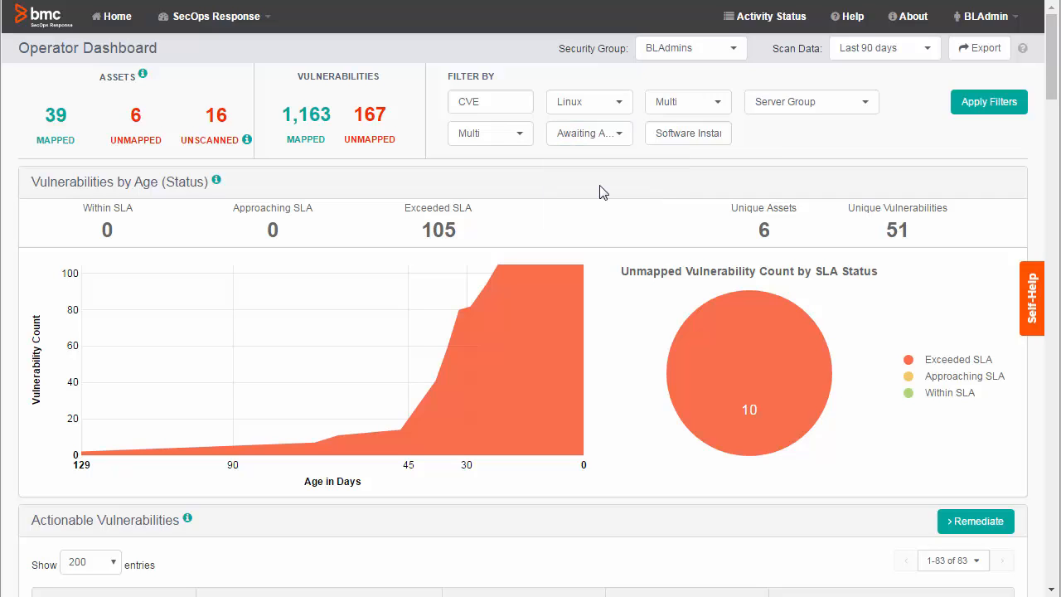
pyautogui.click(991, 108)
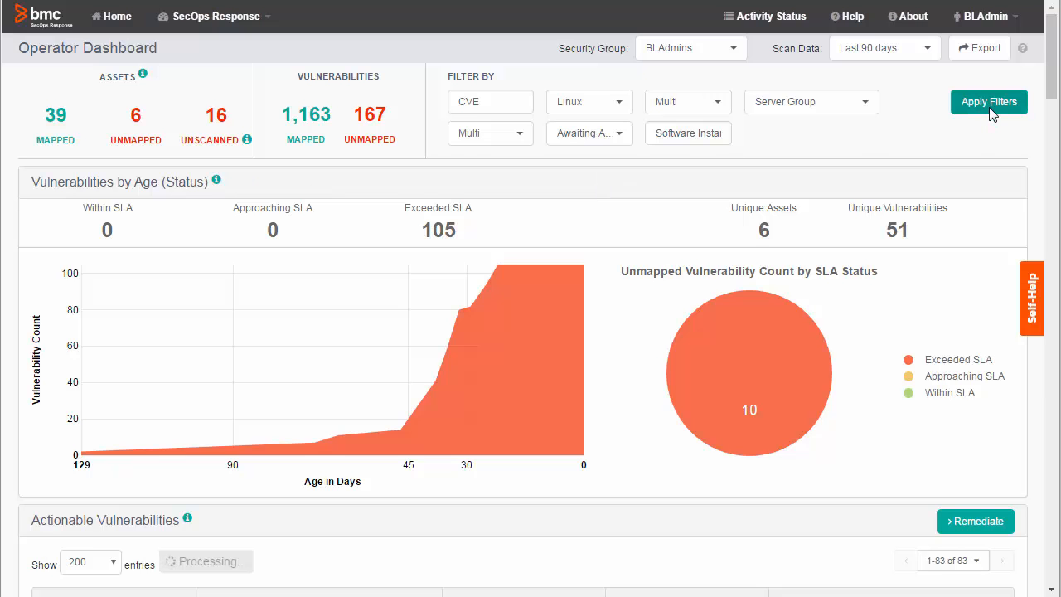
# Start a remediation operation named Linux fix 5-22 for the filtered vulnerabilities, with every listed instance included.
pyautogui.scroll(-3, 991, 108)
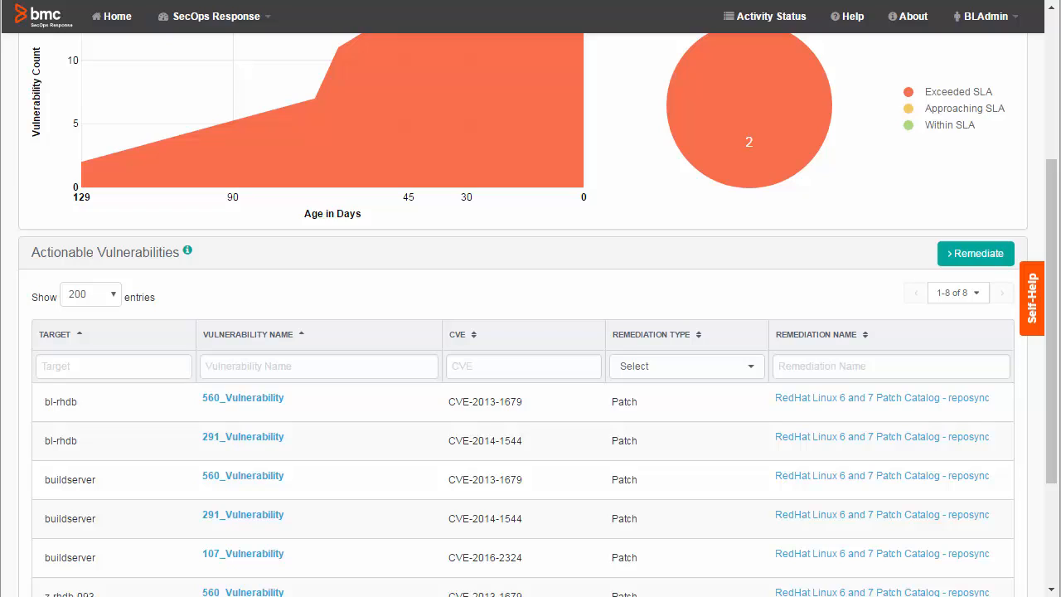
pyautogui.click(991, 260)
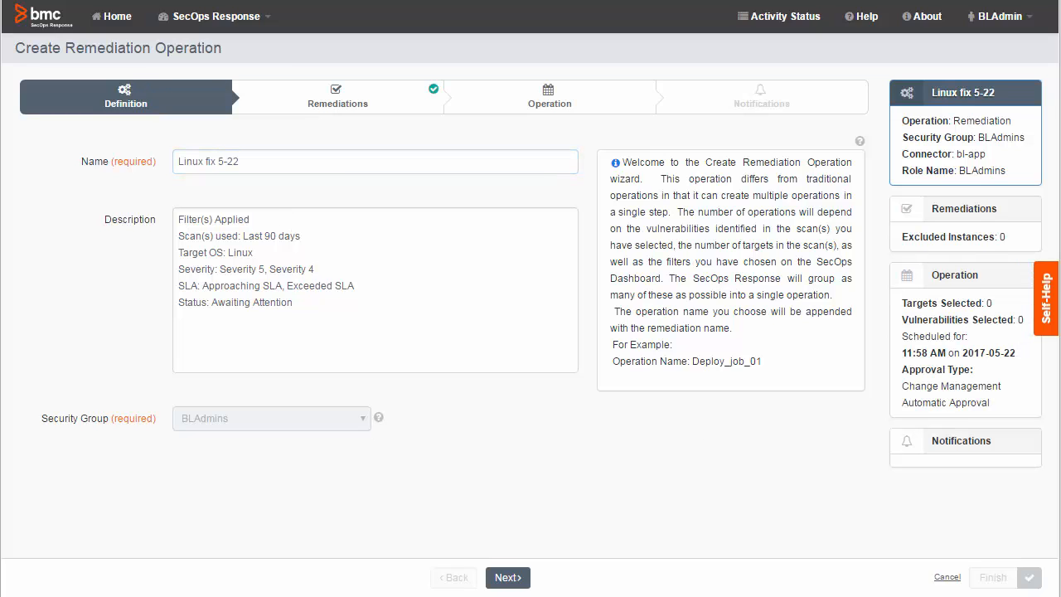
pyautogui.click(508, 577)
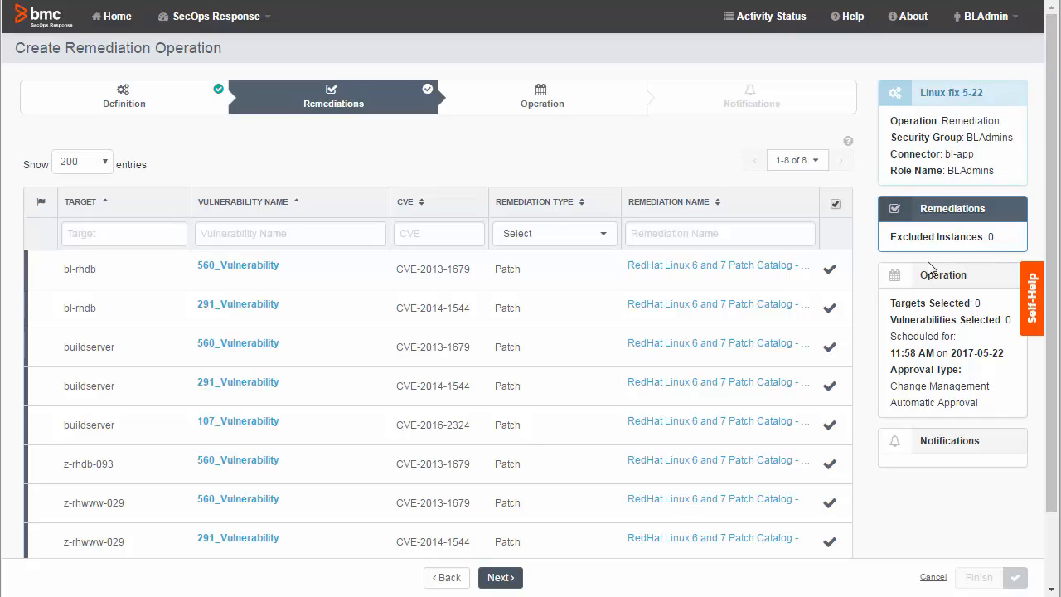
pyautogui.click(826, 273)
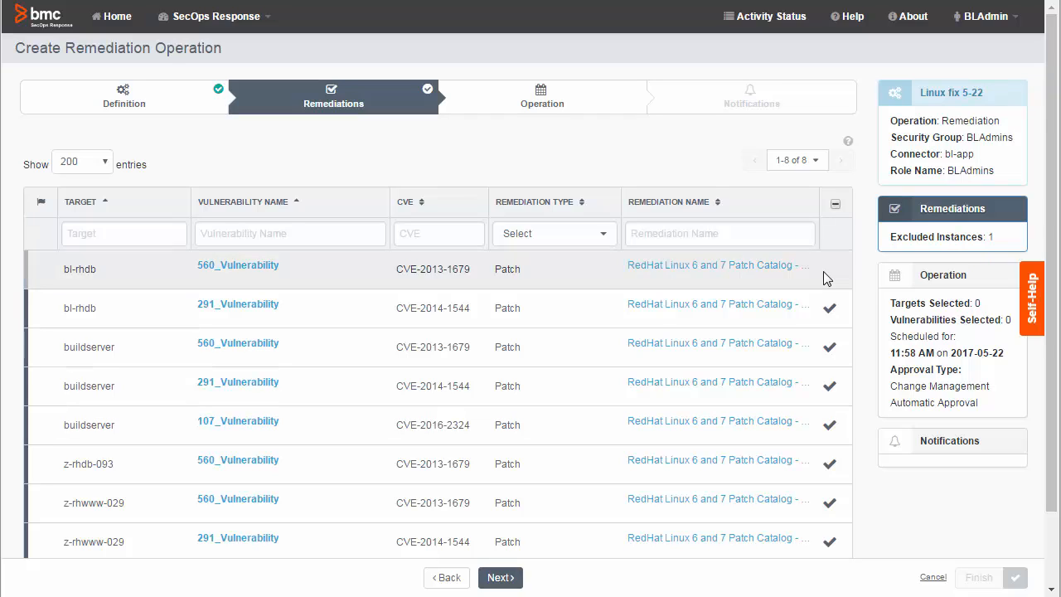
pyautogui.click(822, 276)
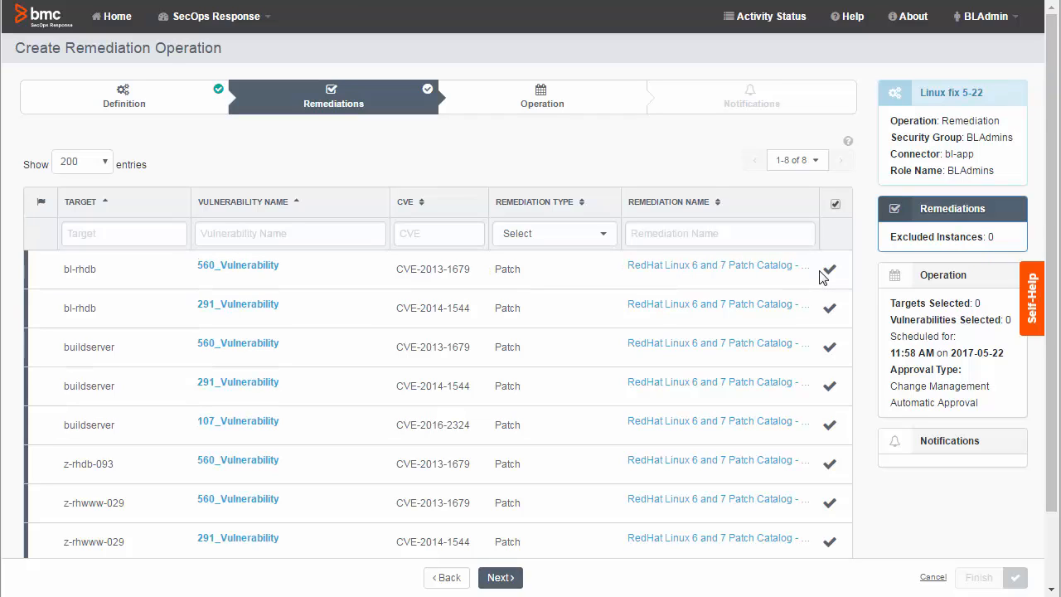
# Continue to the operation settings and use Change Management Automatic Approval as the approval type.
pyautogui.click(500, 578)
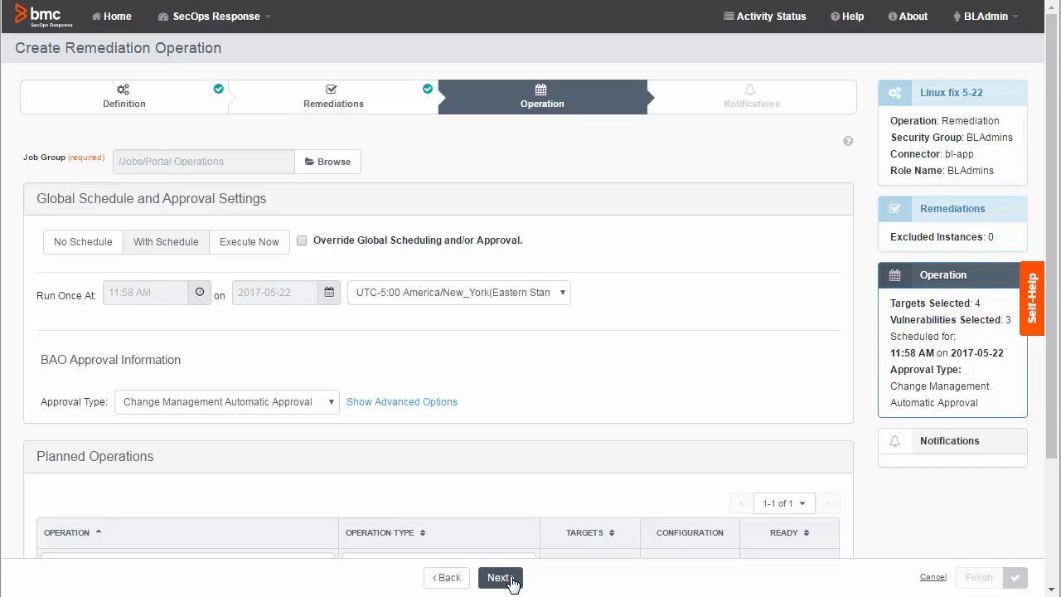
pyautogui.click(331, 402)
pyautogui.click(302, 447)
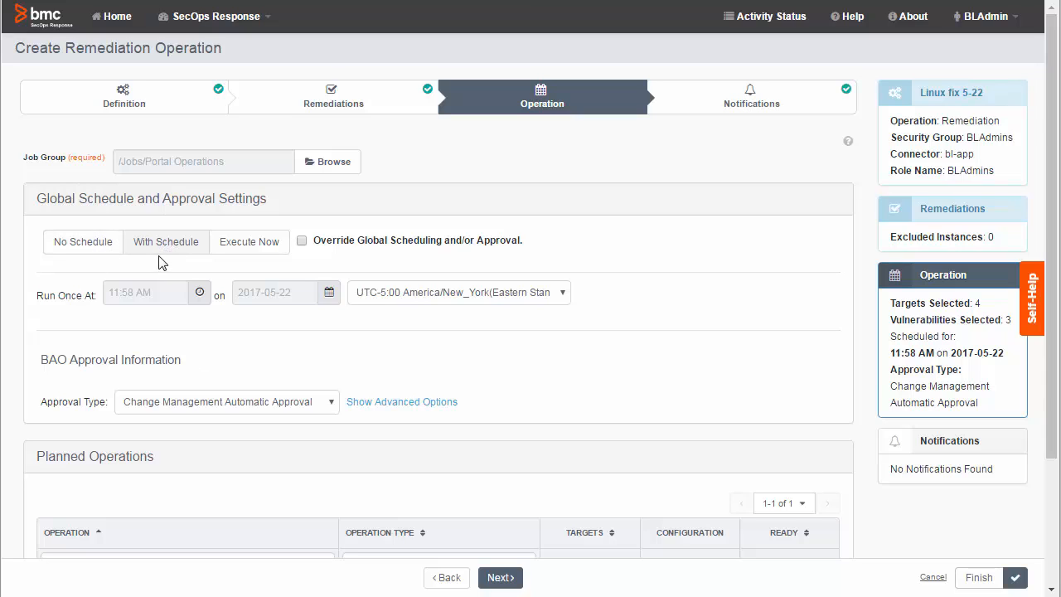
# Schedule the remediation operation to run once at 01:00 AM on 2017-05-27.
pyautogui.click(199, 293)
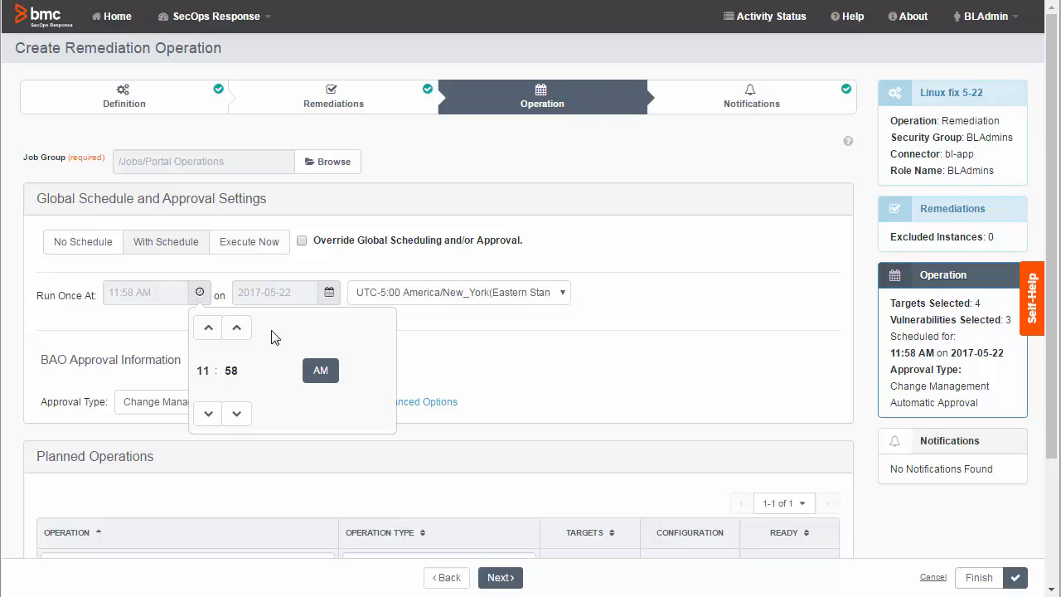
pyautogui.click(209, 330)
pyautogui.click(208, 331)
pyautogui.click(241, 336)
pyautogui.click(241, 335)
pyautogui.click(206, 418)
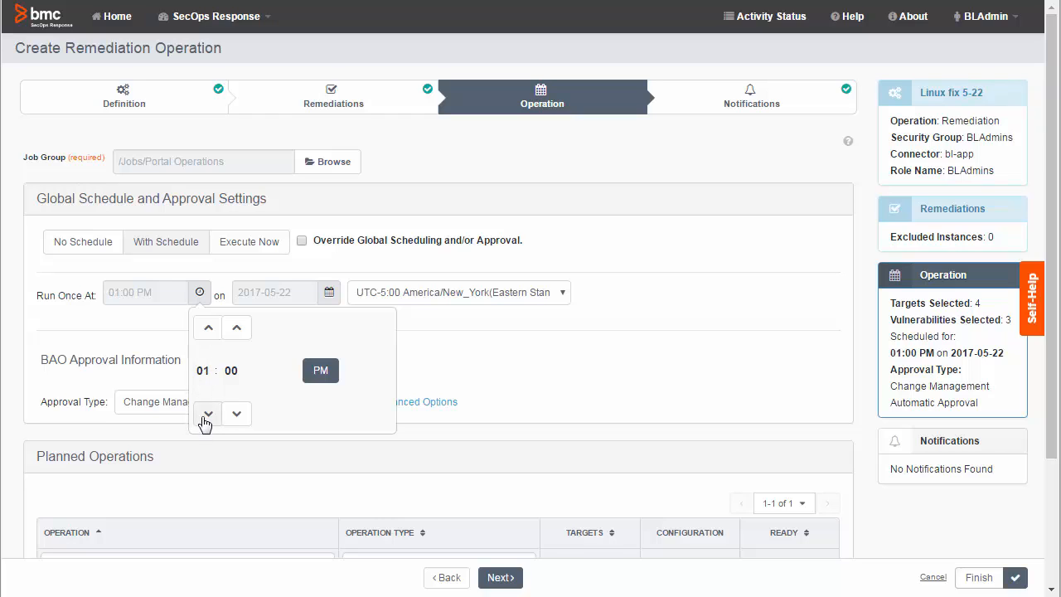
pyautogui.click(329, 377)
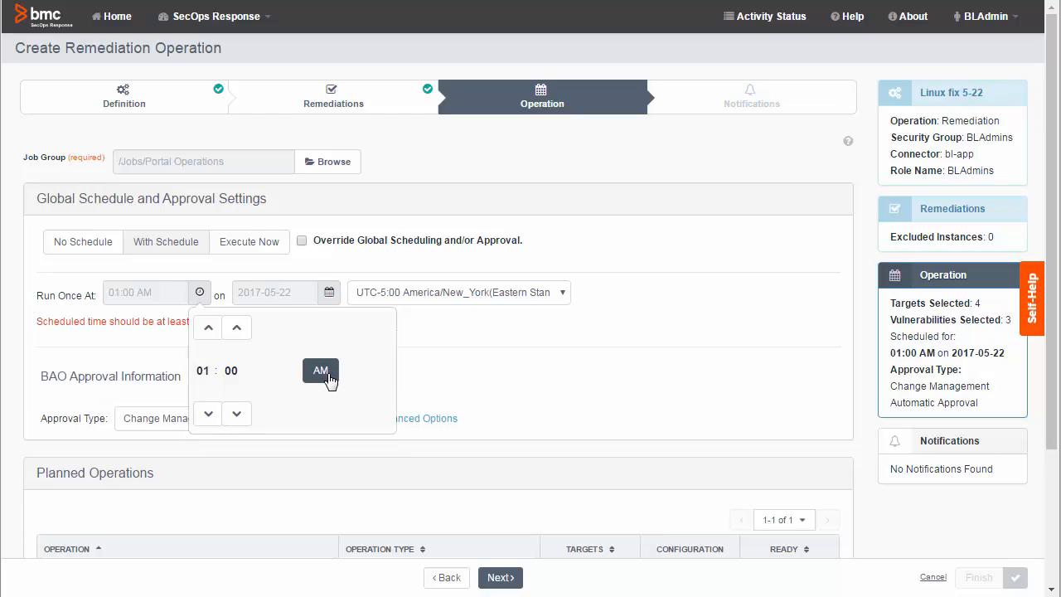
pyautogui.click(330, 294)
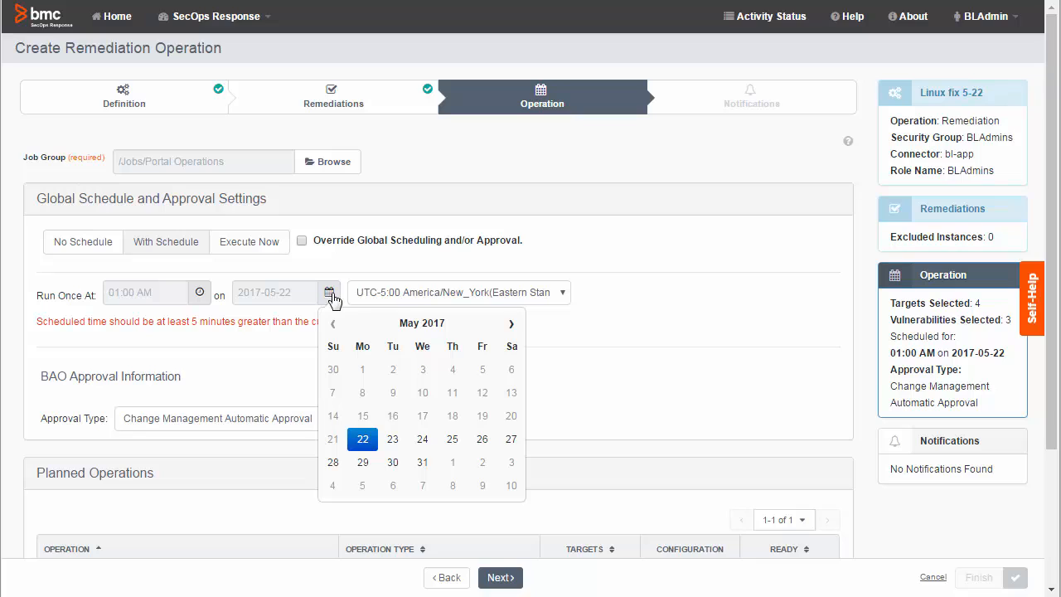
pyautogui.click(511, 442)
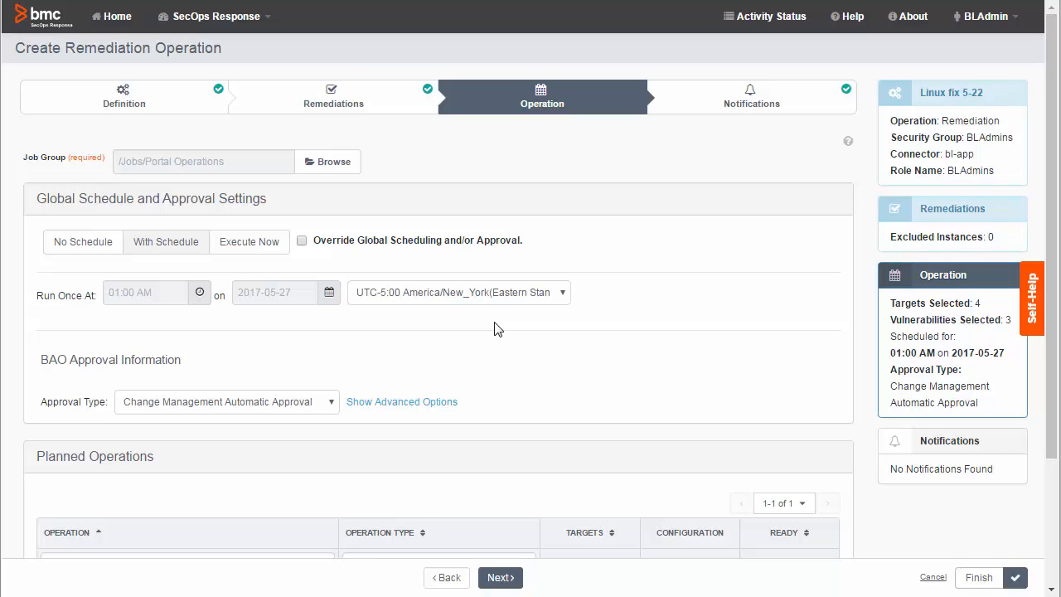
# Submit the planned Linux fix 5-22 operation and refresh the operations list to locate it.
pyautogui.scroll(-1, 1049, 348)
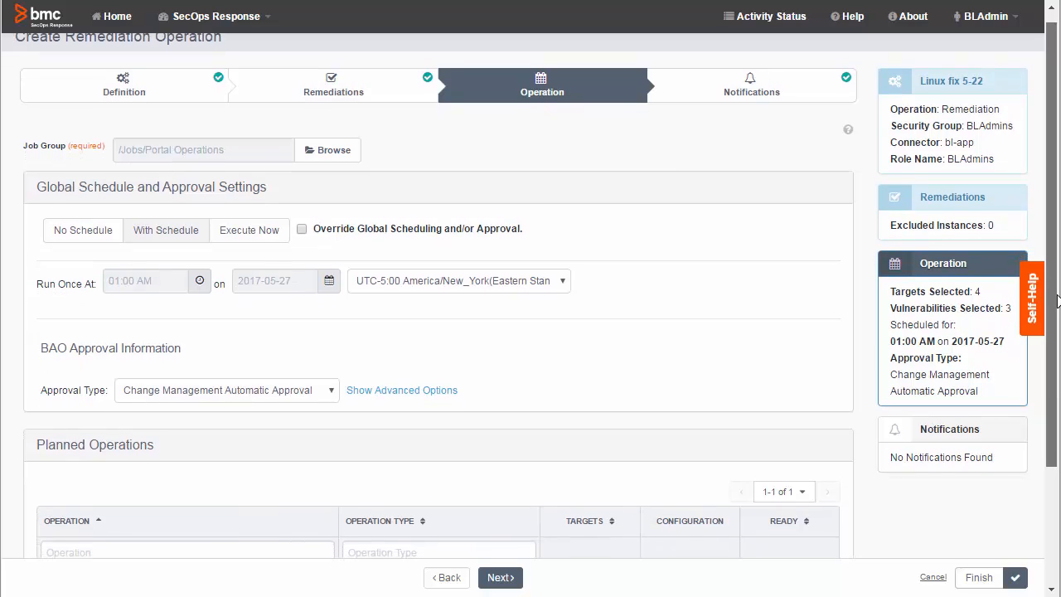
pyautogui.scroll(-3, 1049, 348)
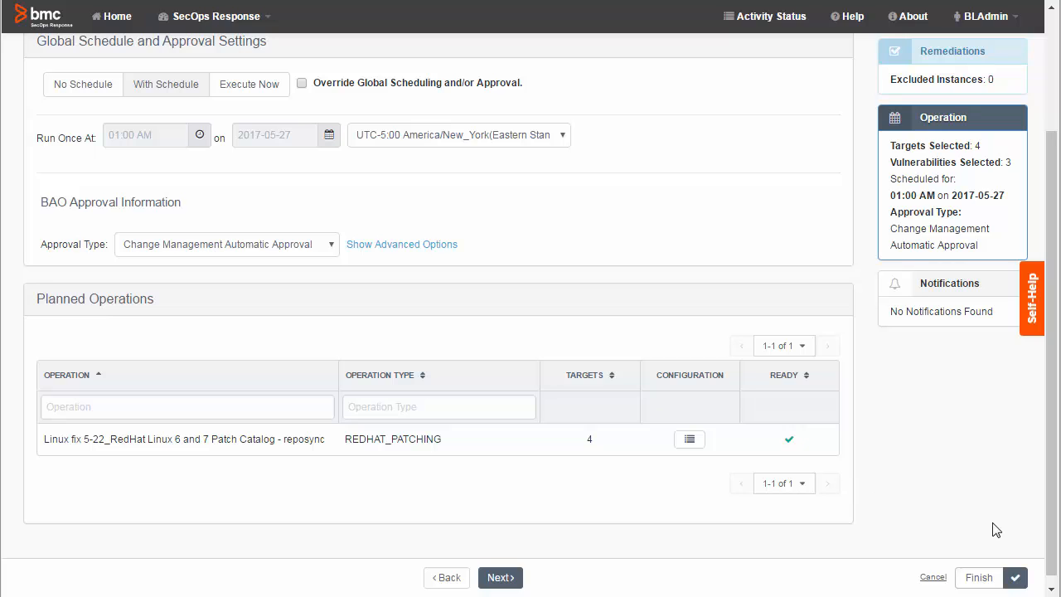
pyautogui.click(981, 577)
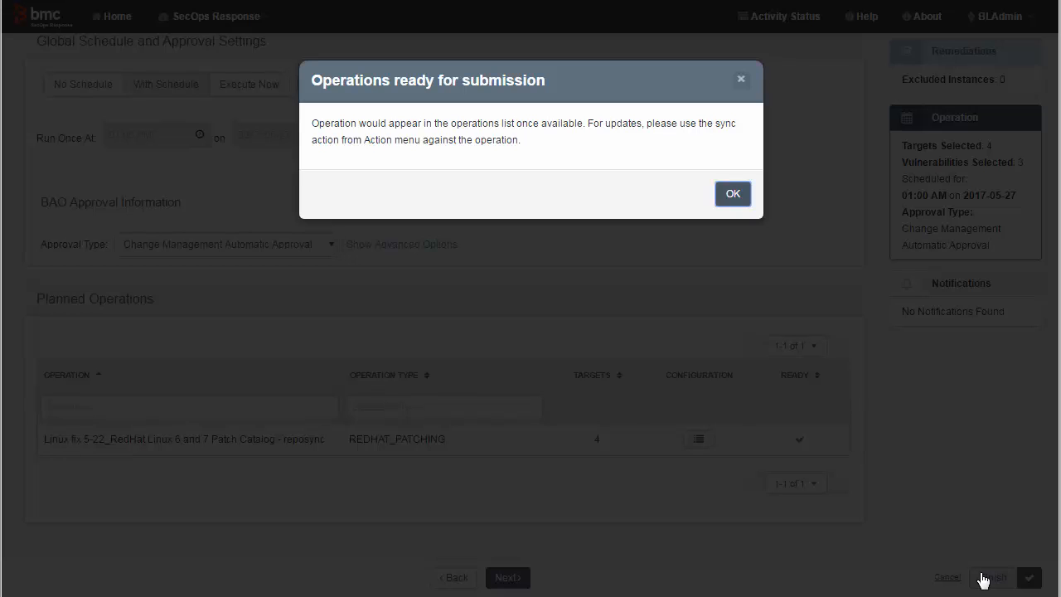
pyautogui.click(732, 199)
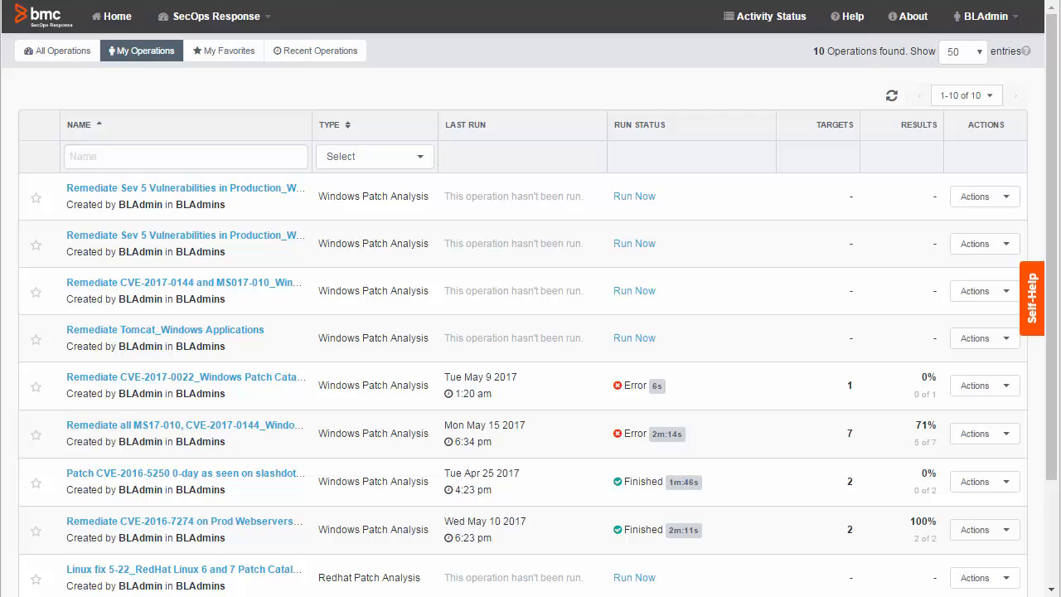
pyautogui.click(891, 97)
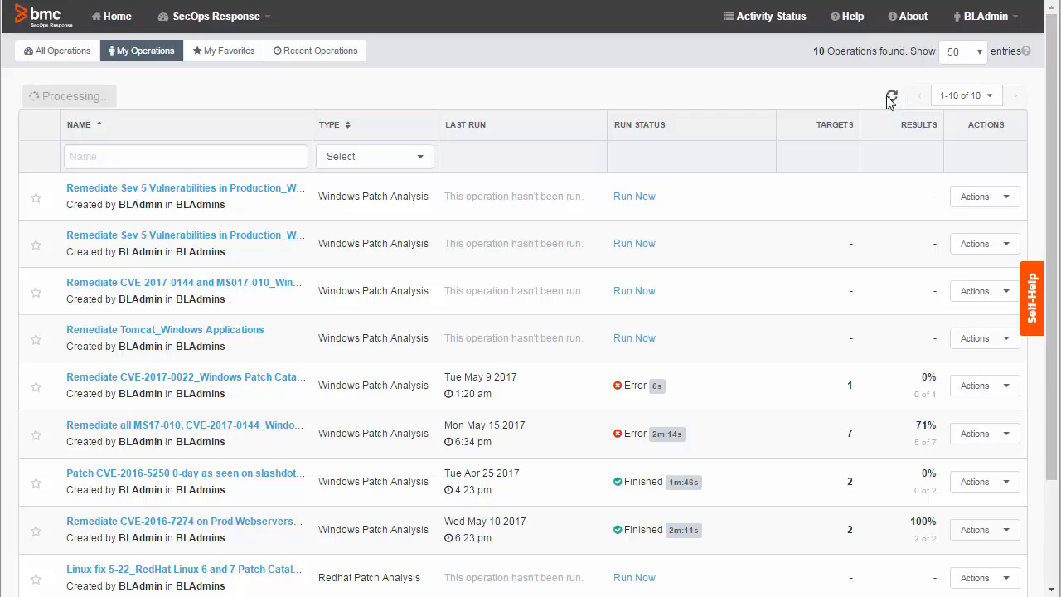
pyautogui.scroll(-1, 220, 539)
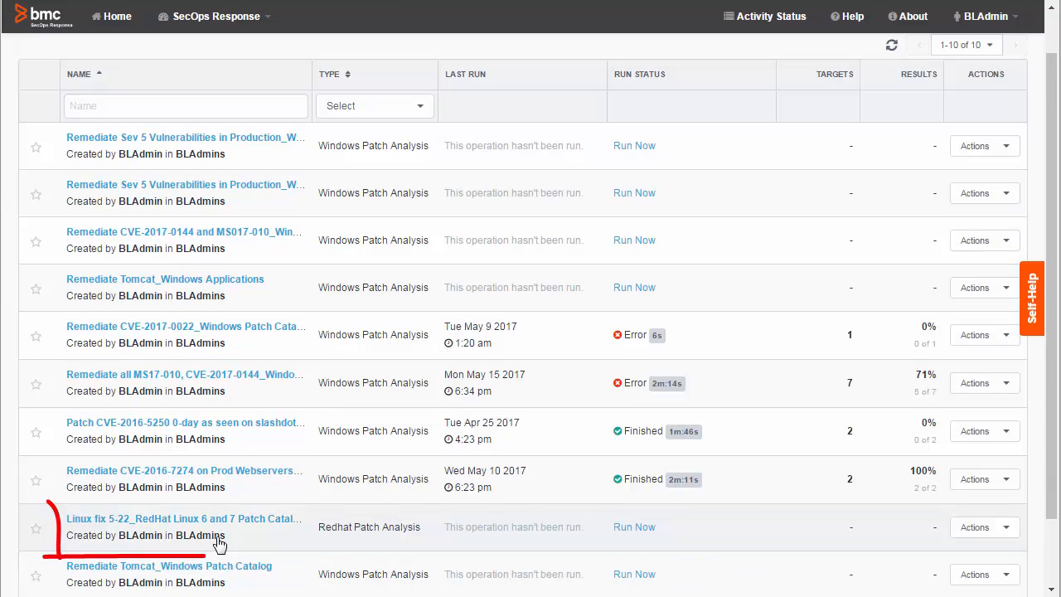